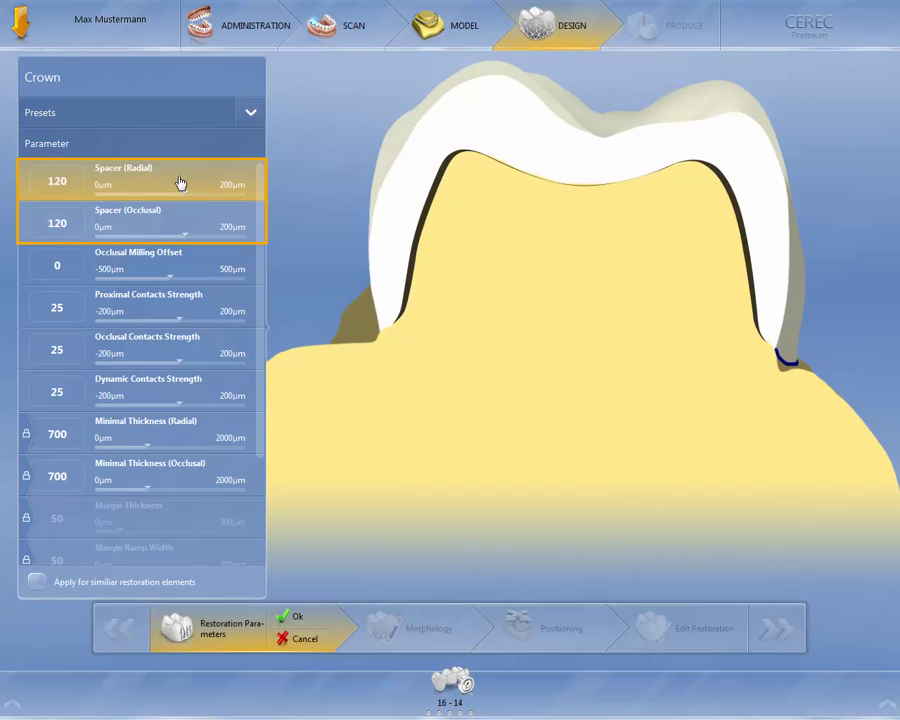
# Step: Check the radial and occlusal spacer values for tooth 16's crown, leaving both at 120 µm
pyautogui.click(90, 225)
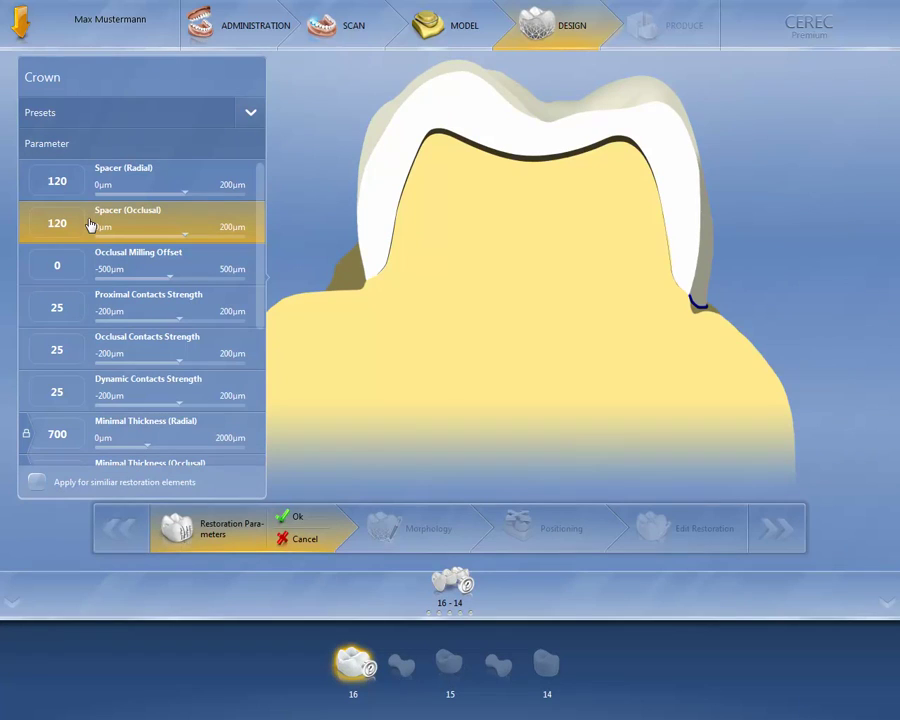
pyautogui.moveTo(90, 266)
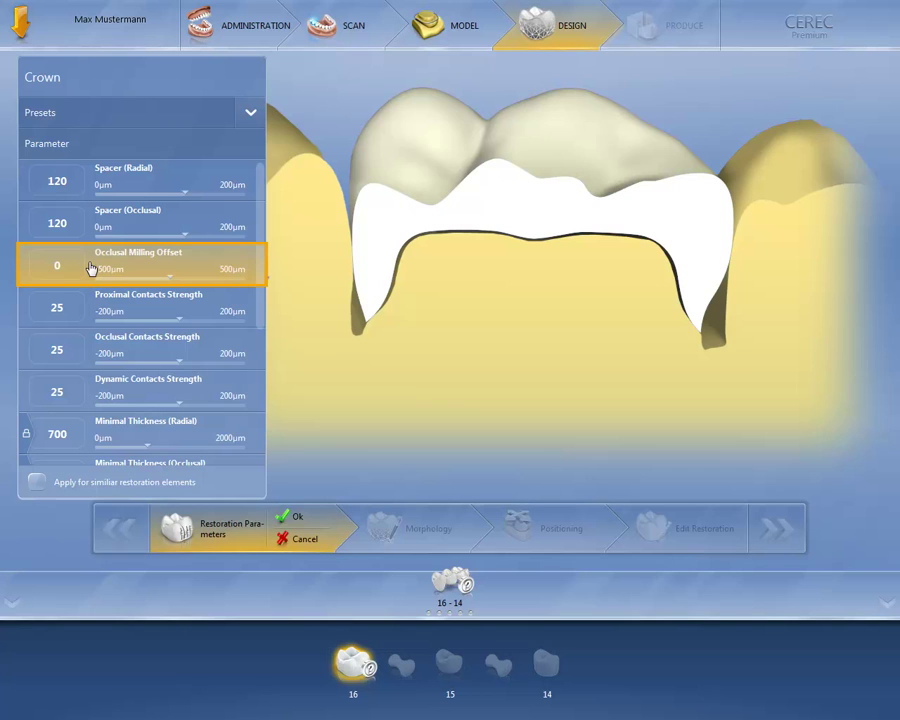
# Step: Drop the crown's occlusal contact strength slider to 0 µm; keep proximal and dynamic at 25 µm
pyautogui.click(92, 310)
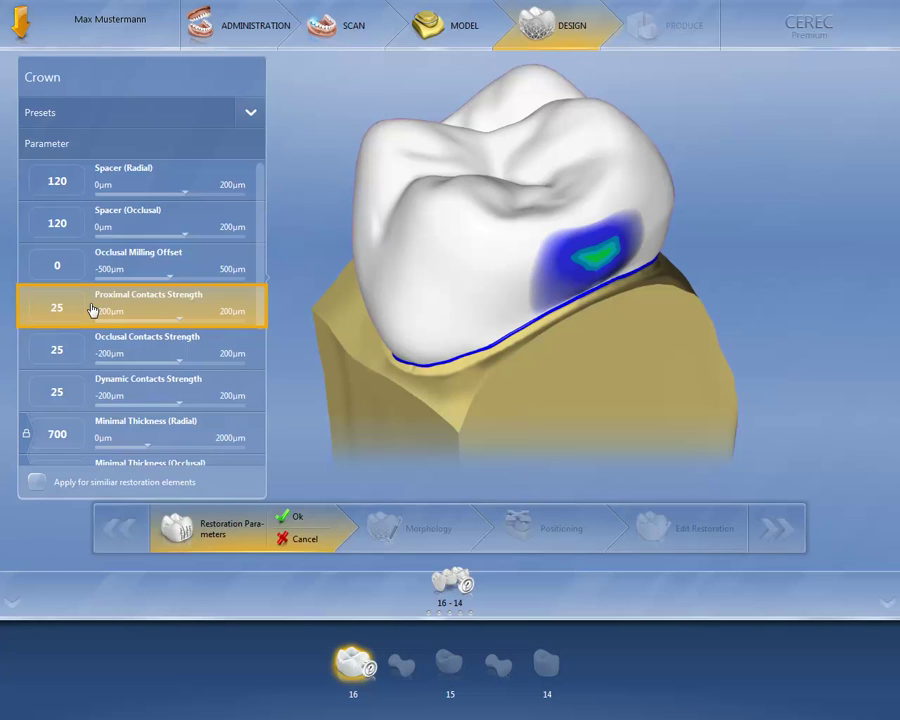
pyautogui.click(90, 347)
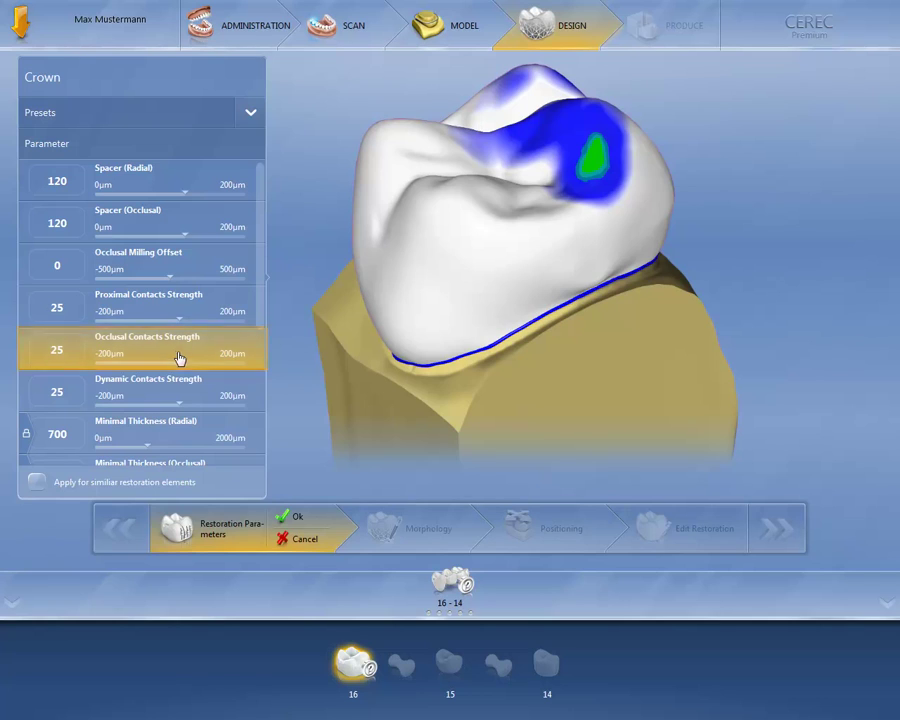
pyautogui.moveTo(181, 358)
pyautogui.mouseDown()
pyautogui.moveTo(164, 360)
pyautogui.moveTo(181, 361)
pyautogui.mouseUp()
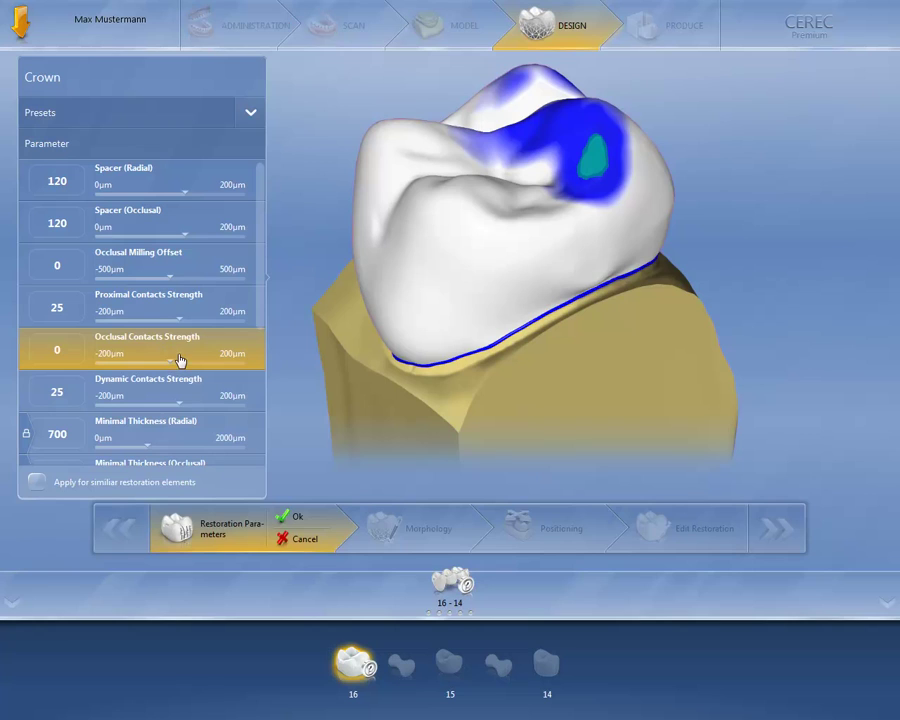
pyautogui.click(95, 397)
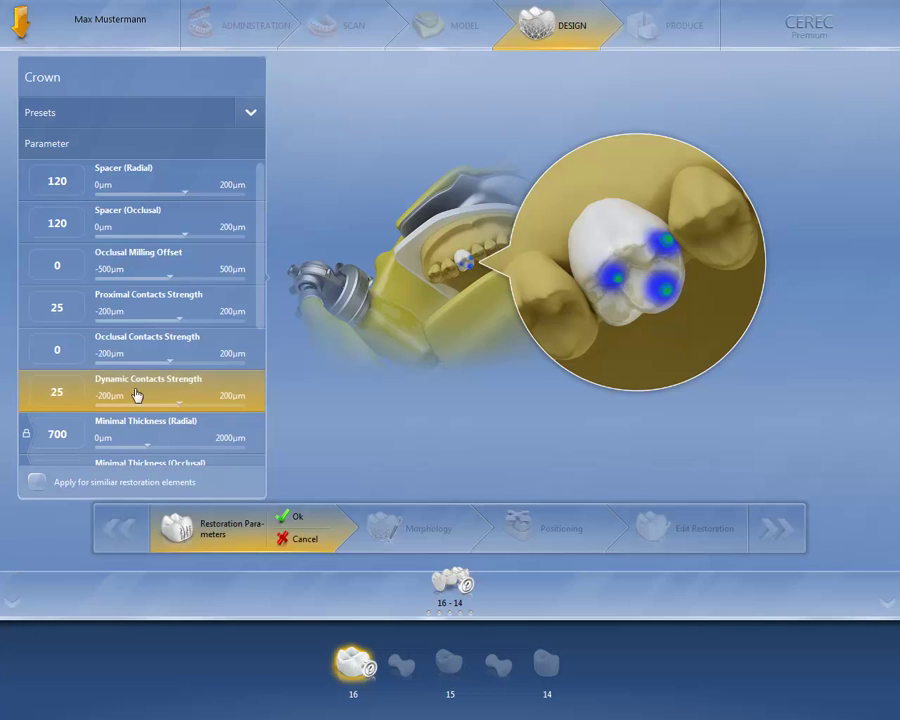
pyautogui.moveTo(262, 306); pyautogui.dragTo(259, 369)
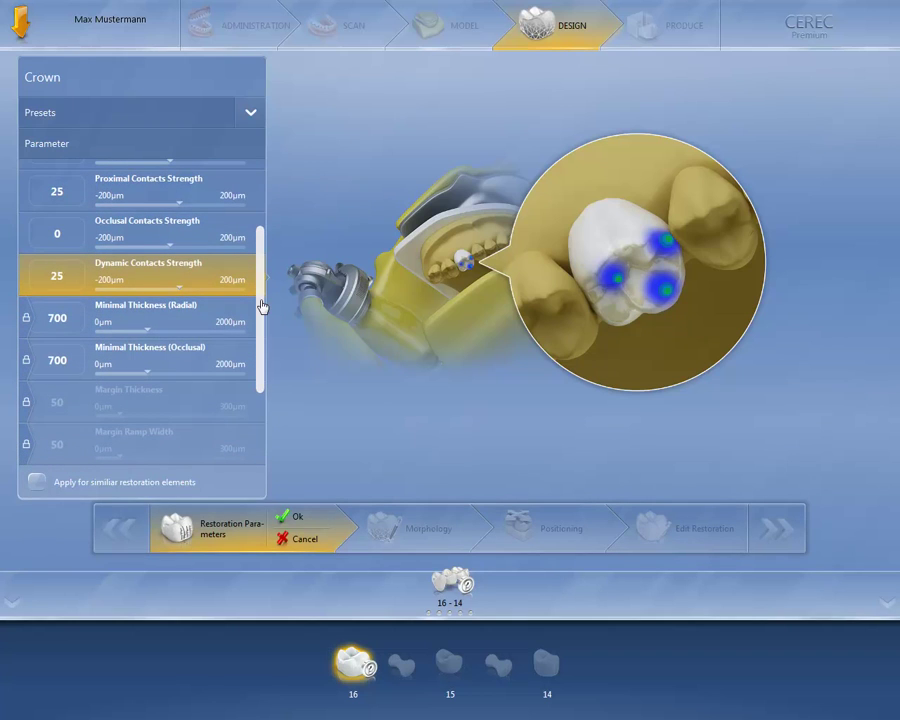
# Step: Keep radial and occlusal minimal thickness at 700 µm and confirm for all similar restoration elements
pyautogui.click(90, 317)
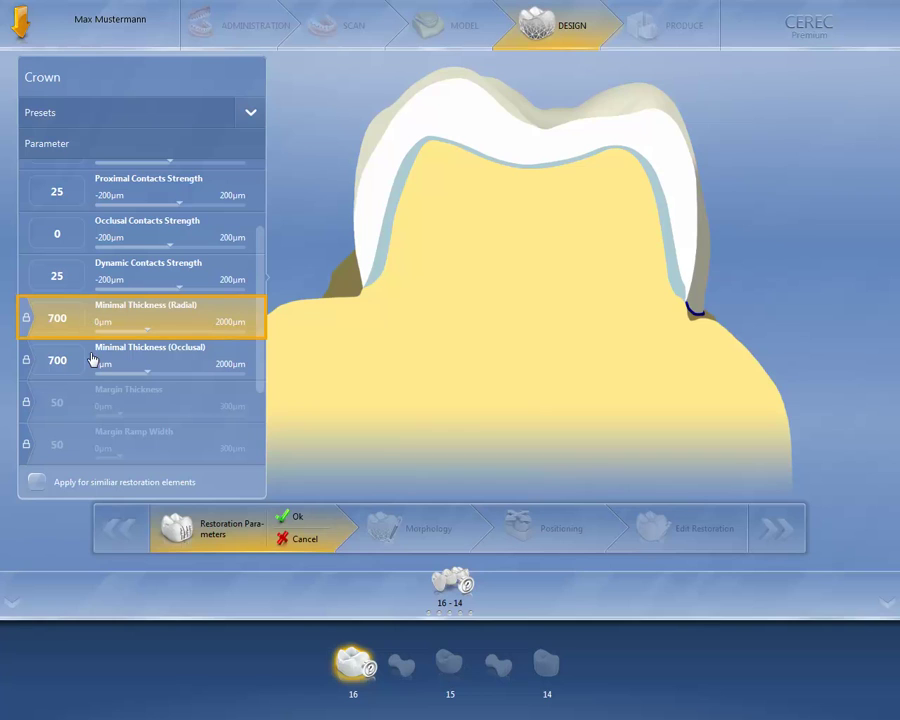
pyautogui.click(92, 359)
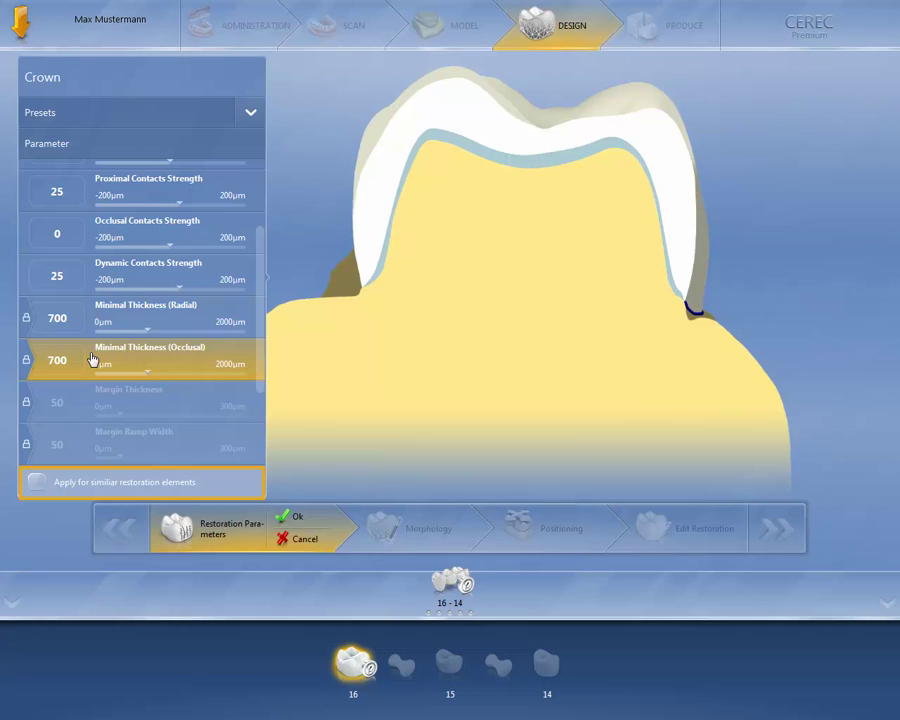
pyautogui.click(36, 483)
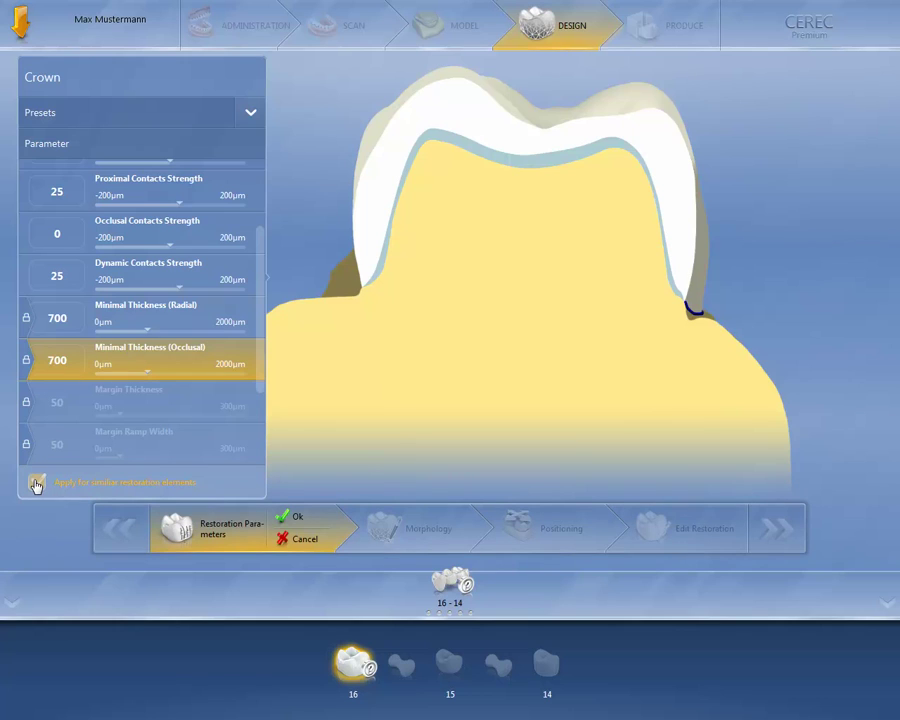
pyautogui.click(297, 518)
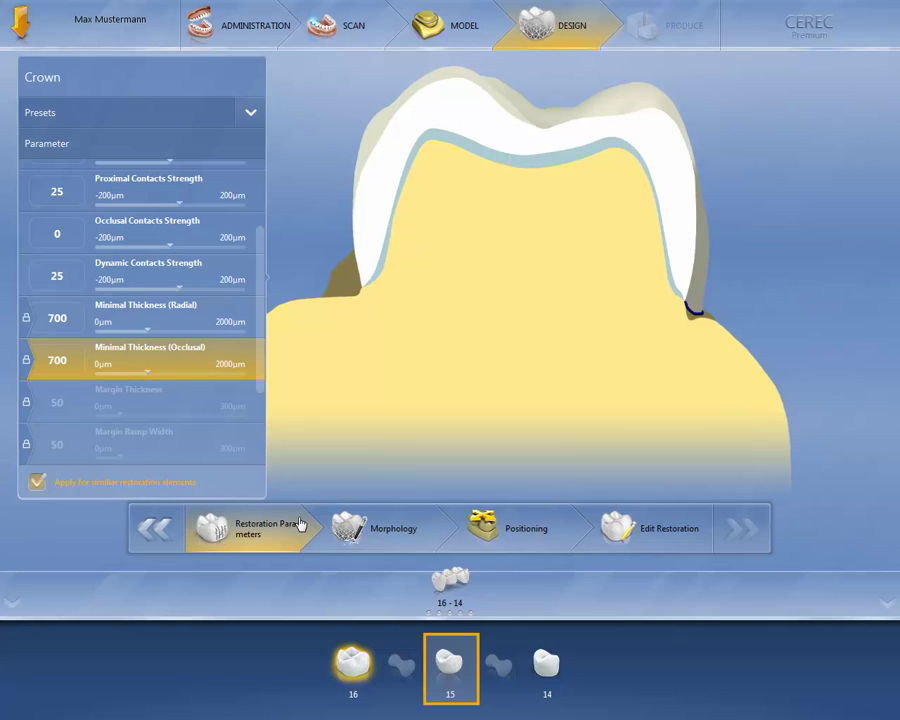
# Step: Give pontic 15 a 20° lingual opening angle and 0 µm occlusal contacts, then enter Morphology
pyautogui.click(448, 665)
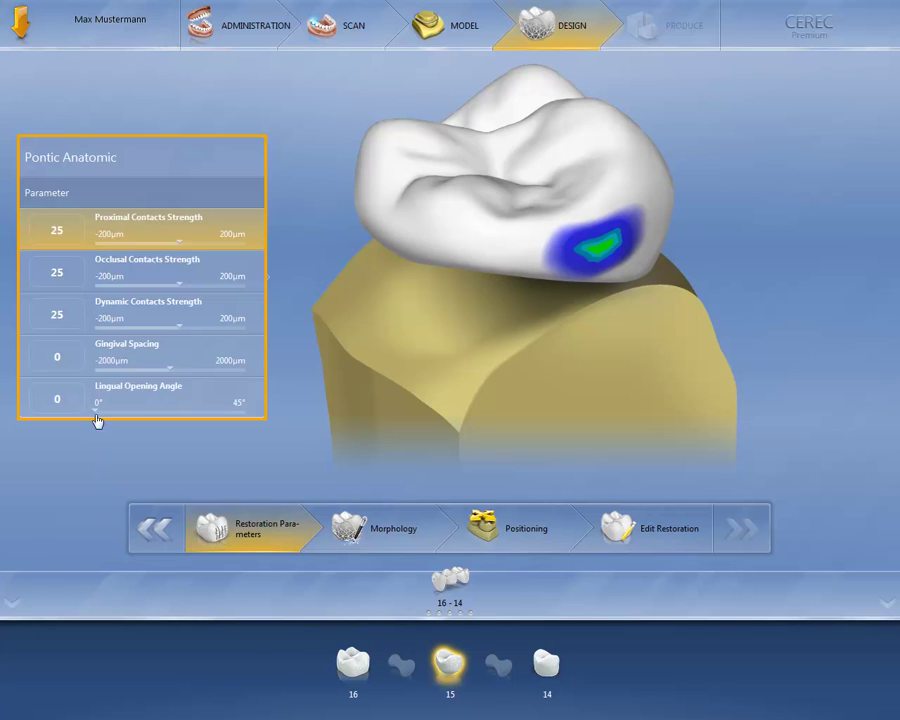
pyautogui.moveTo(96, 405); pyautogui.dragTo(162, 414)
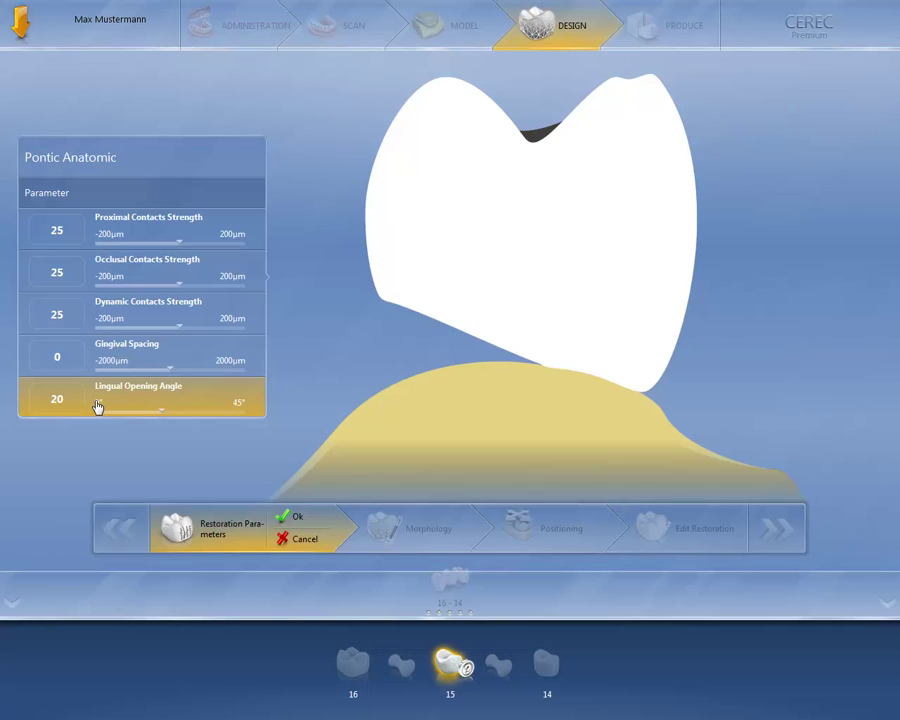
pyautogui.click(93, 273)
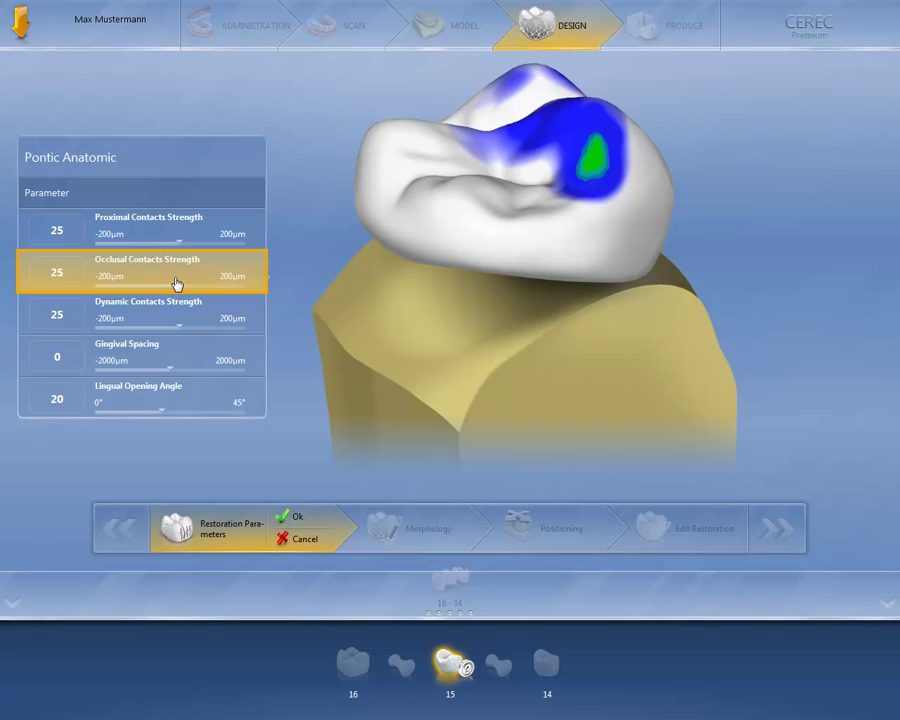
pyautogui.moveTo(174, 283); pyautogui.dragTo(156, 289)
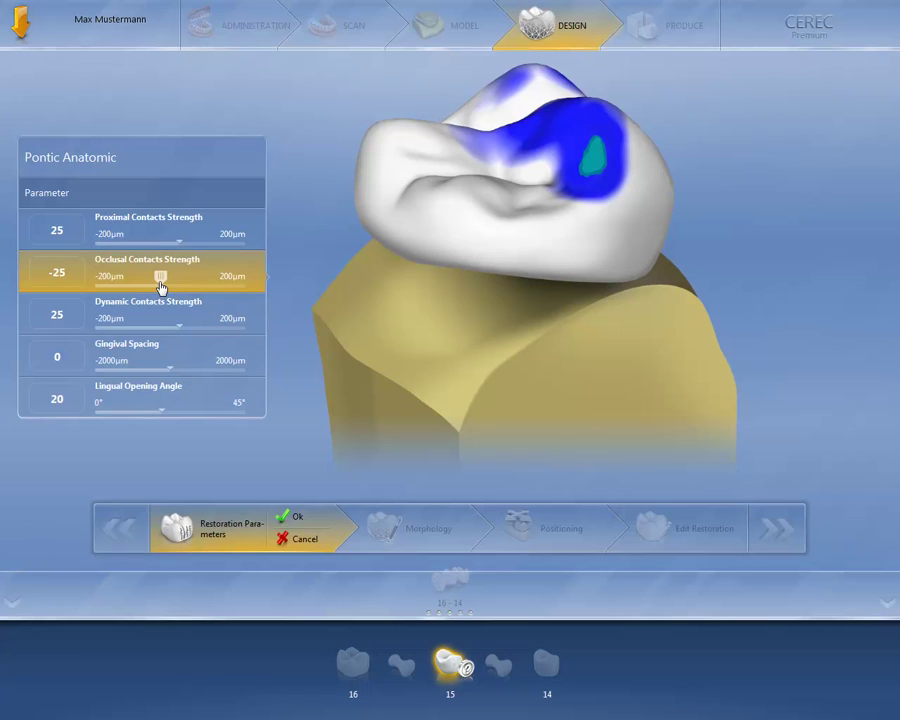
pyautogui.moveTo(161, 287); pyautogui.dragTo(166, 287)
pyautogui.click(295, 517)
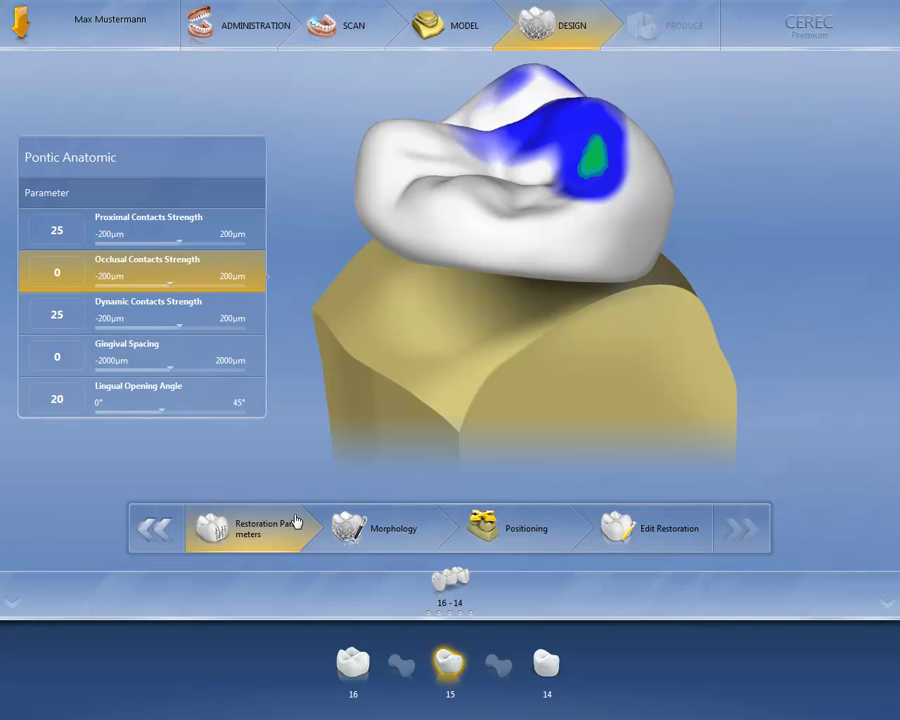
pyautogui.click(390, 538)
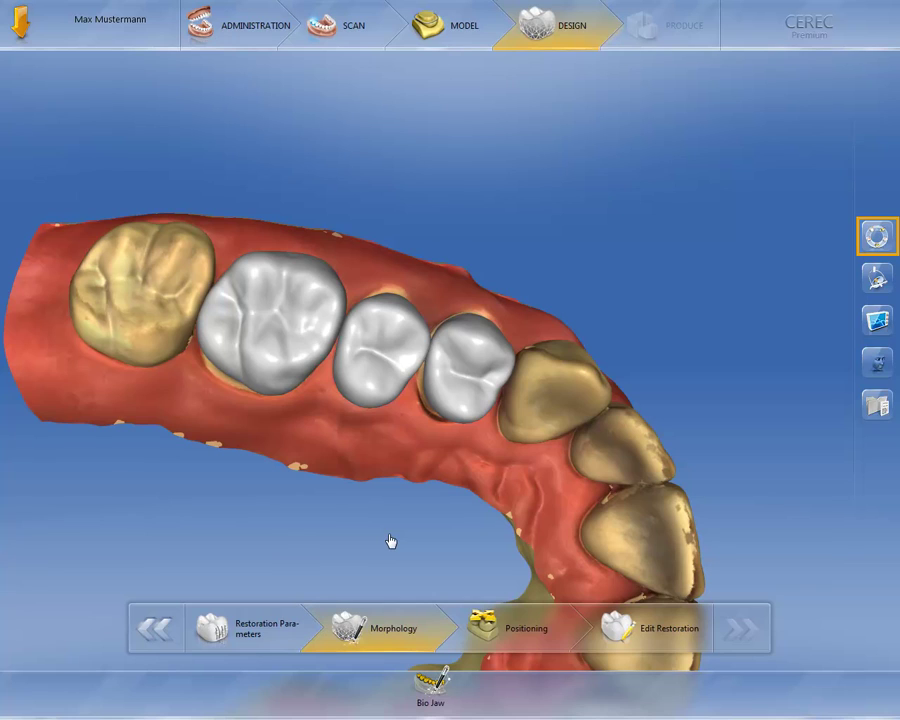
# Step: Apply the Vita Physiodens form from the Tooth DB library to the bridge teeth
pyautogui.click(877, 238)
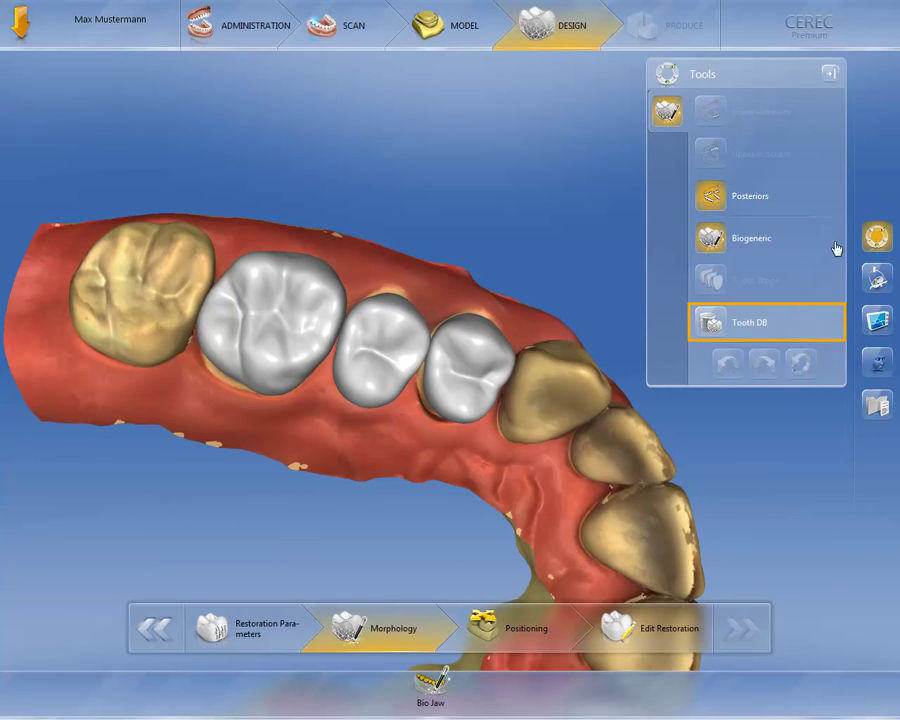
pyautogui.click(711, 322)
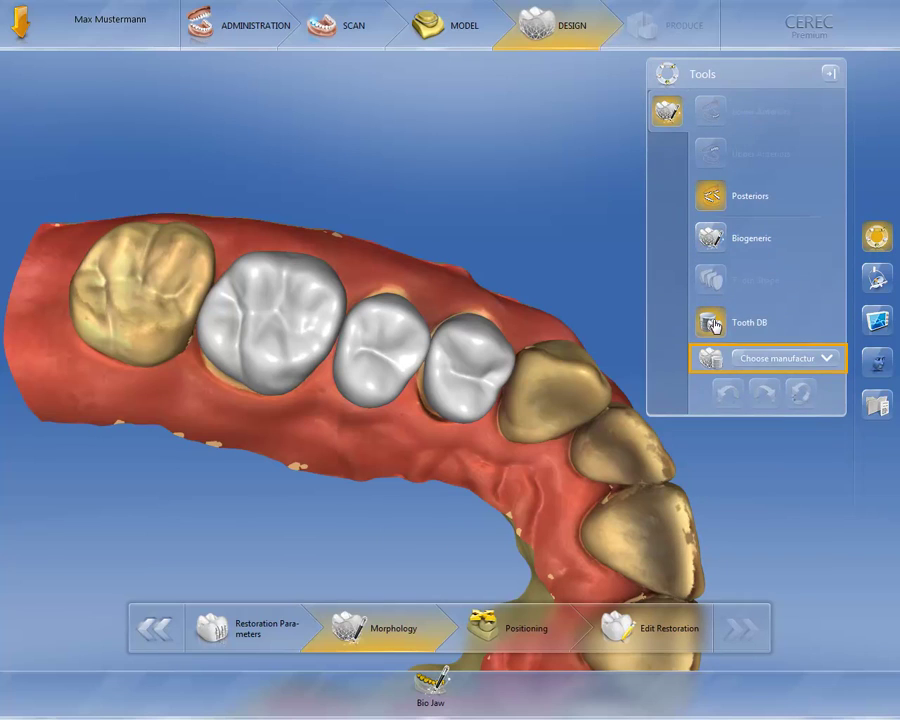
pyautogui.click(824, 357)
pyautogui.click(800, 396)
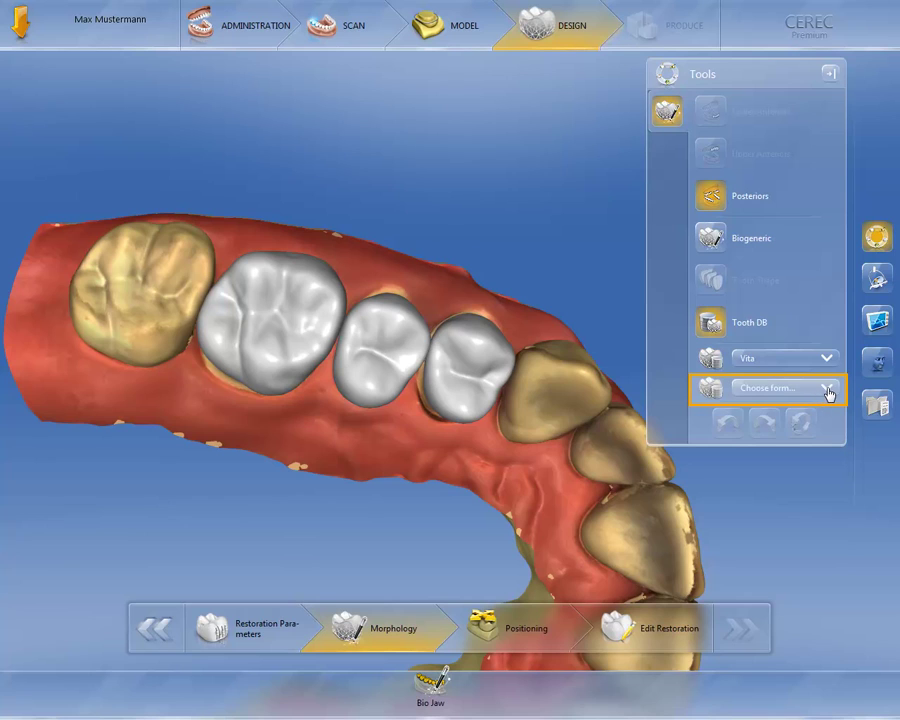
pyautogui.click(828, 393)
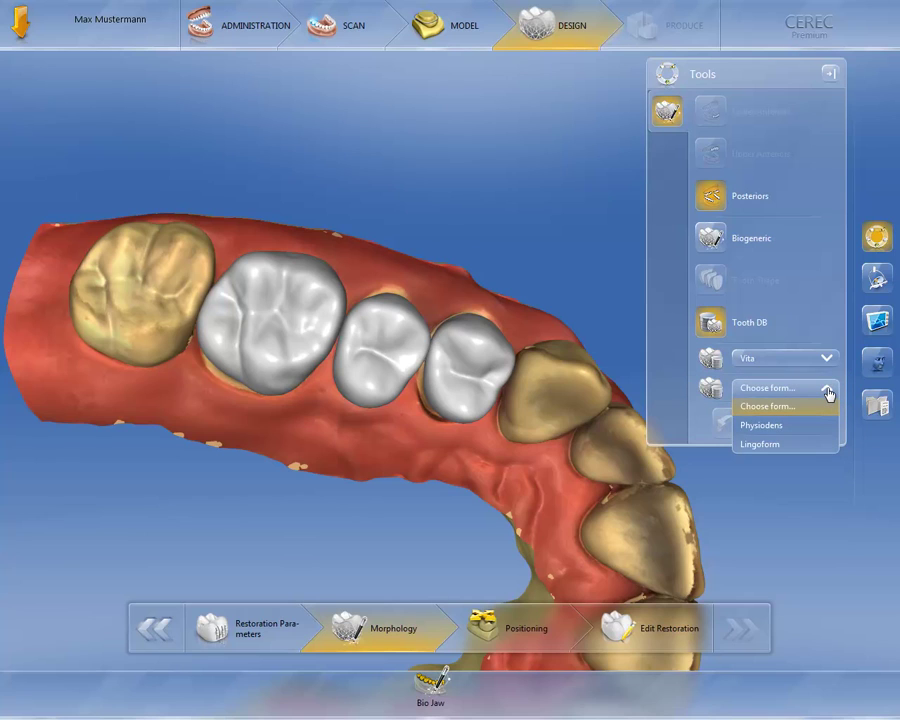
pyautogui.click(750, 425)
# Step: Reset the teeth to their earlier shape and close the tools panel
pyautogui.click(800, 426)
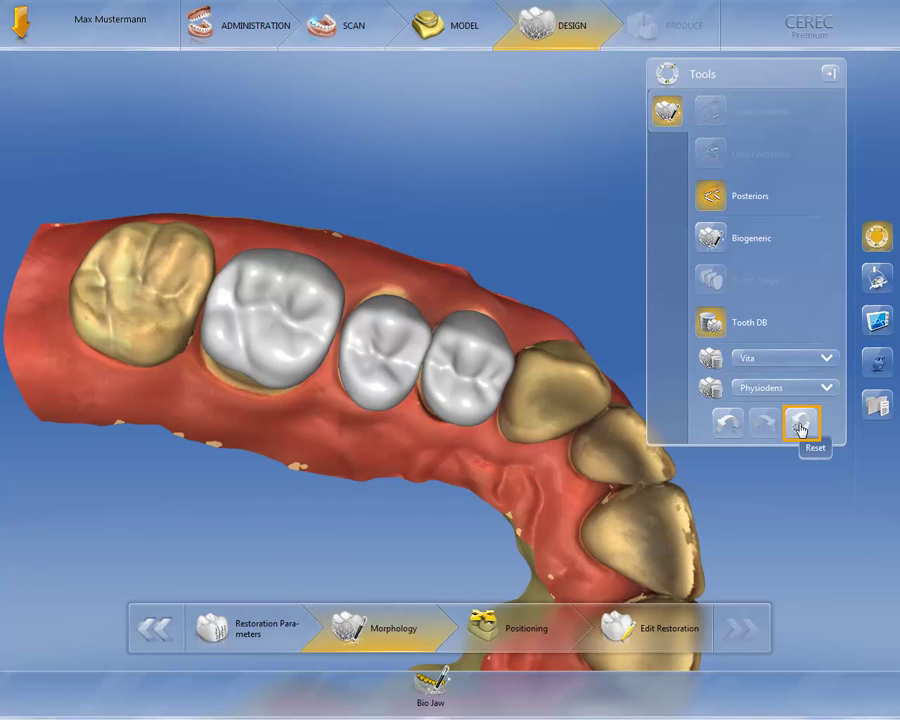
pyautogui.click(800, 426)
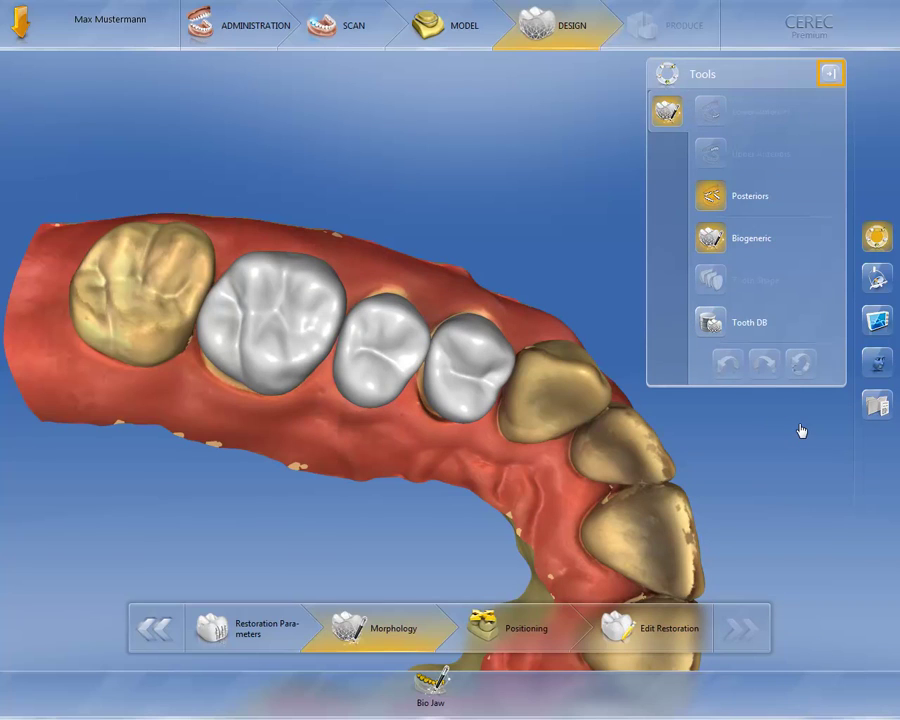
pyautogui.click(837, 82)
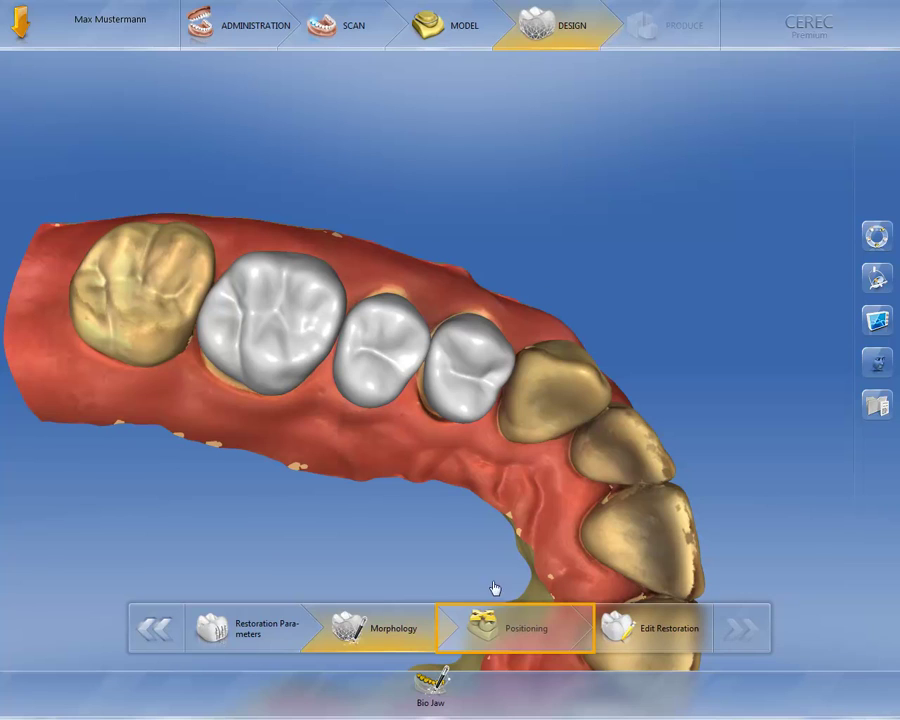
# Step: Enter the Positioning step and nudge and tilt the large crown slightly
pyautogui.click(493, 627)
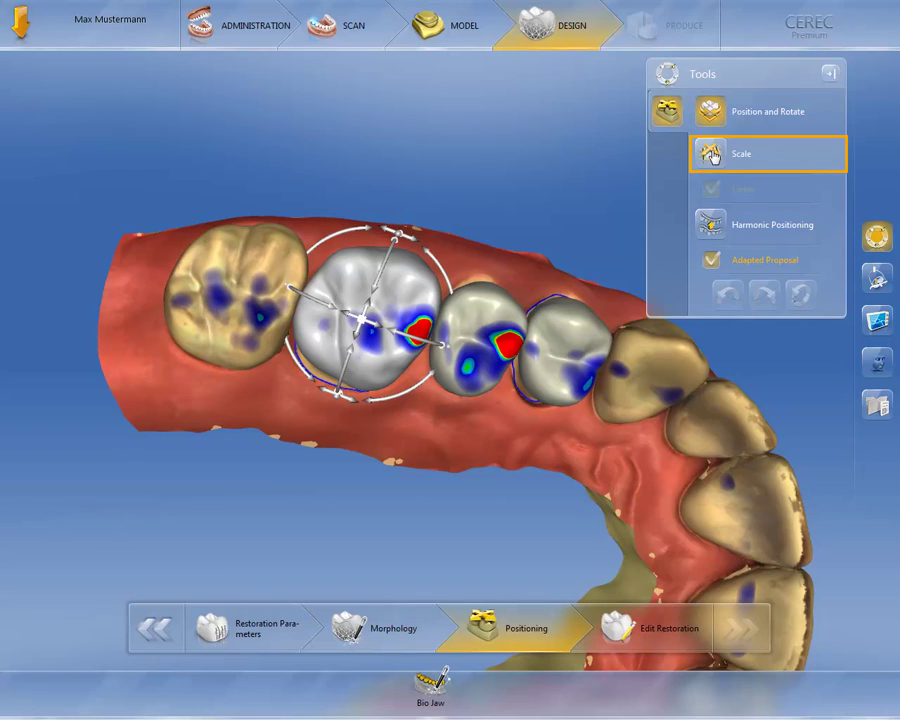
pyautogui.click(368, 320)
pyautogui.moveTo(370, 322)
pyautogui.mouseDown()
pyautogui.moveTo(364, 313)
pyautogui.moveTo(366, 320)
pyautogui.mouseUp()
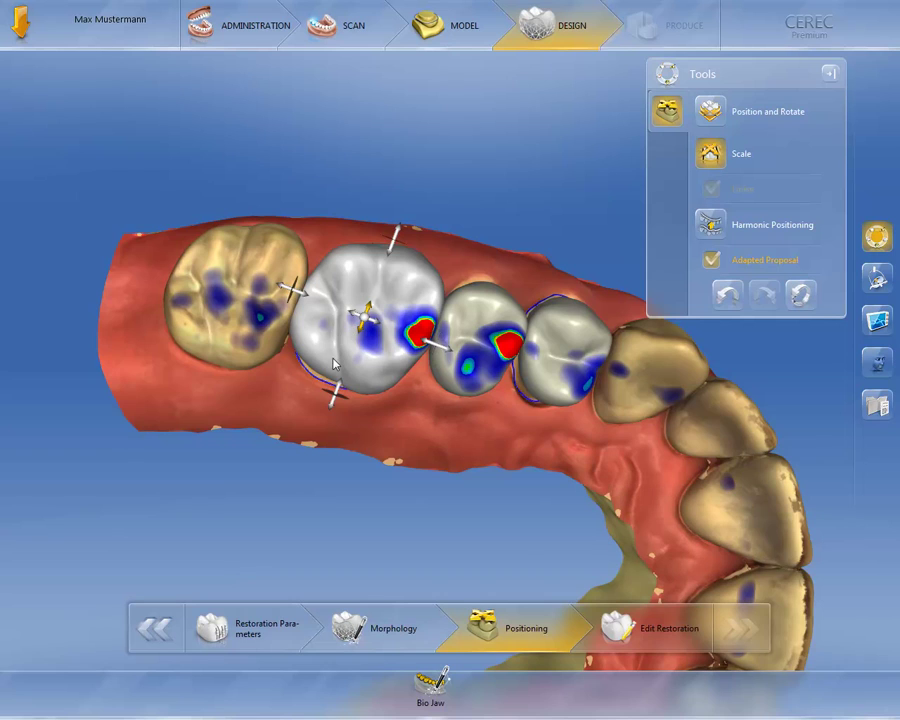
pyautogui.moveTo(397, 234); pyautogui.dragTo(398, 233)
# Step: Nudge the second and third crowns slightly into place against their contacts
pyautogui.click(480, 338)
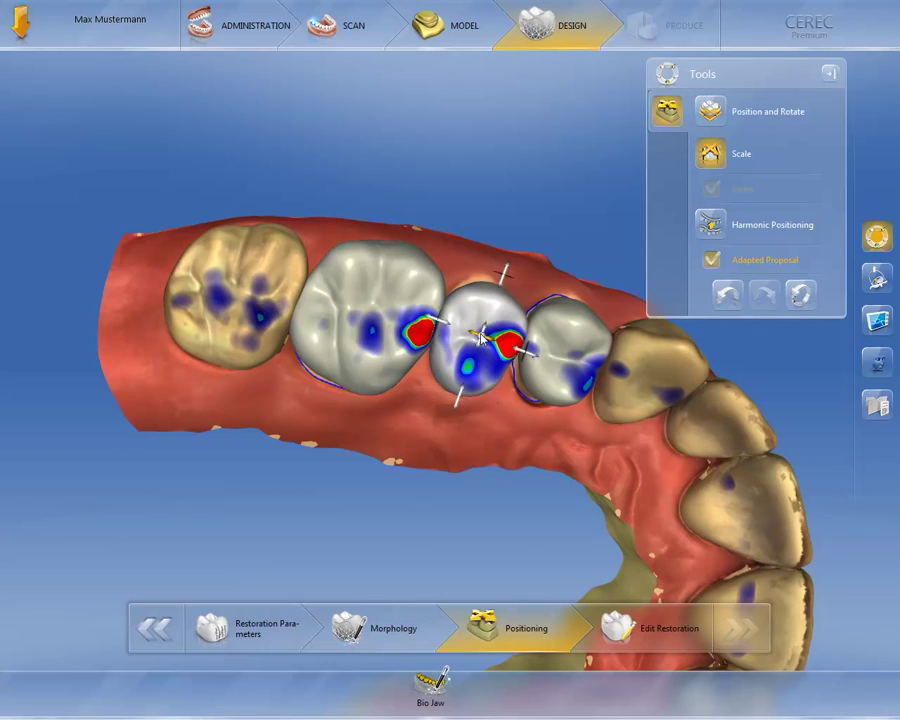
pyautogui.moveTo(482, 340); pyautogui.dragTo(480, 340)
pyautogui.moveTo(460, 397); pyautogui.dragTo(460, 397)
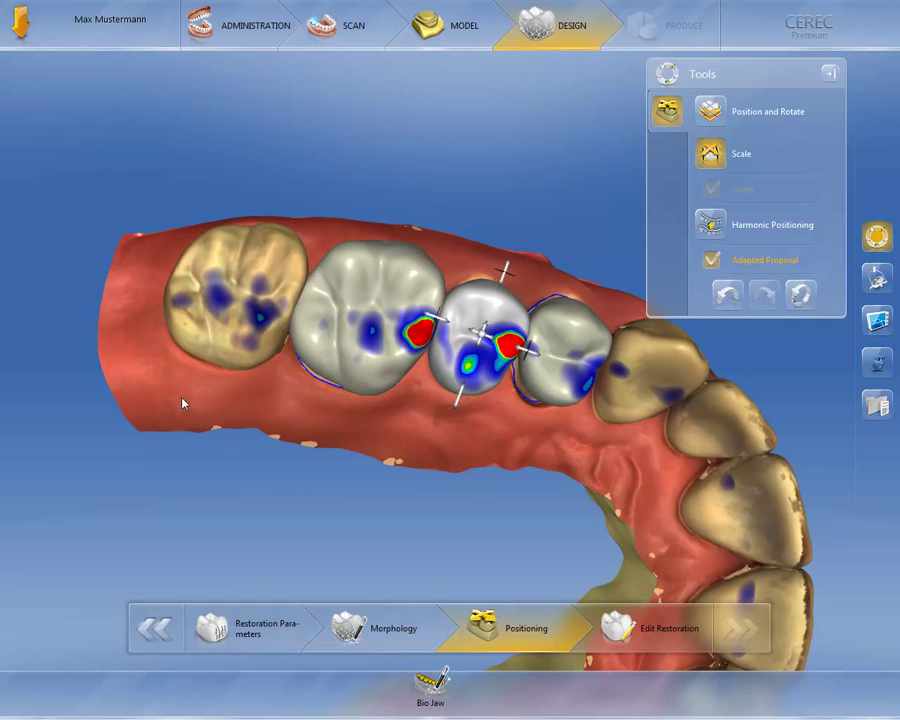
pyautogui.moveTo(184, 402); pyautogui.dragTo(168, 395, button='right')
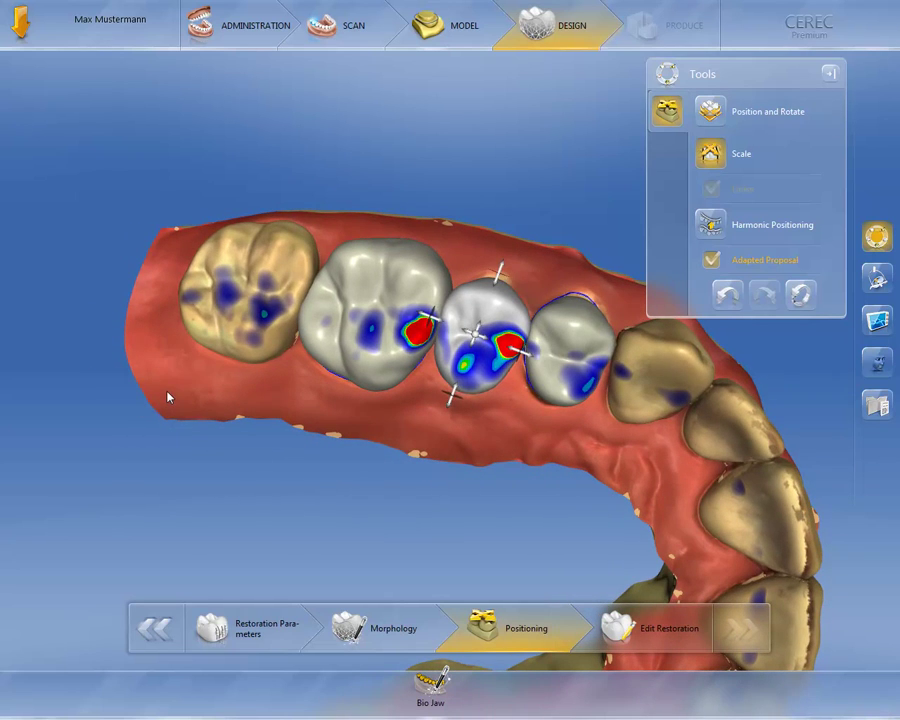
pyautogui.click(570, 355)
pyautogui.moveTo(571, 355); pyautogui.dragTo(569, 350)
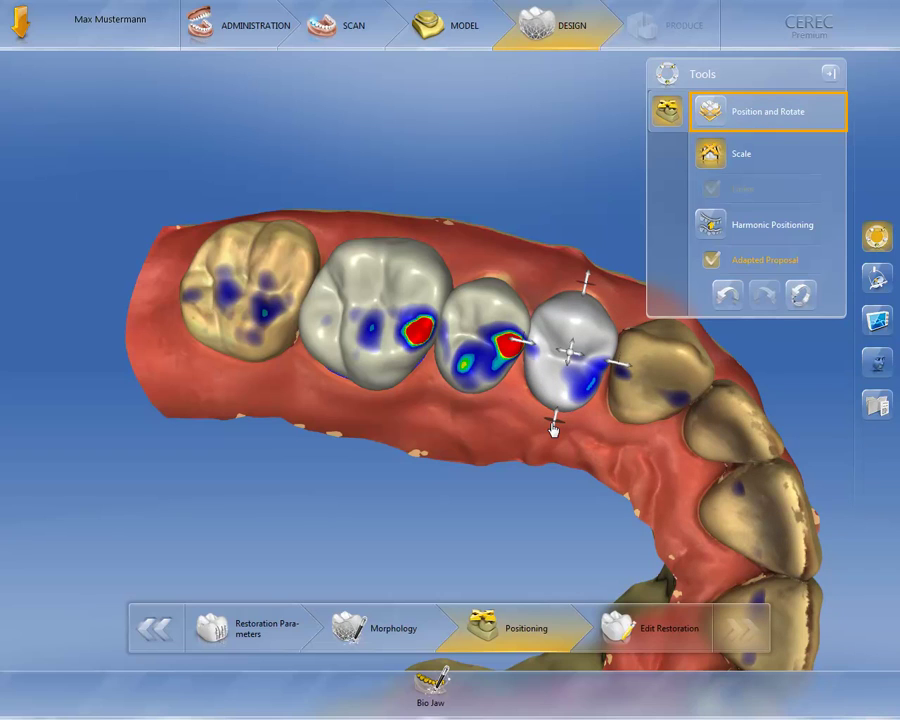
# Step: With Position and Rotate, nudge the middle crown and inspect the left and right crowns
pyautogui.click(712, 116)
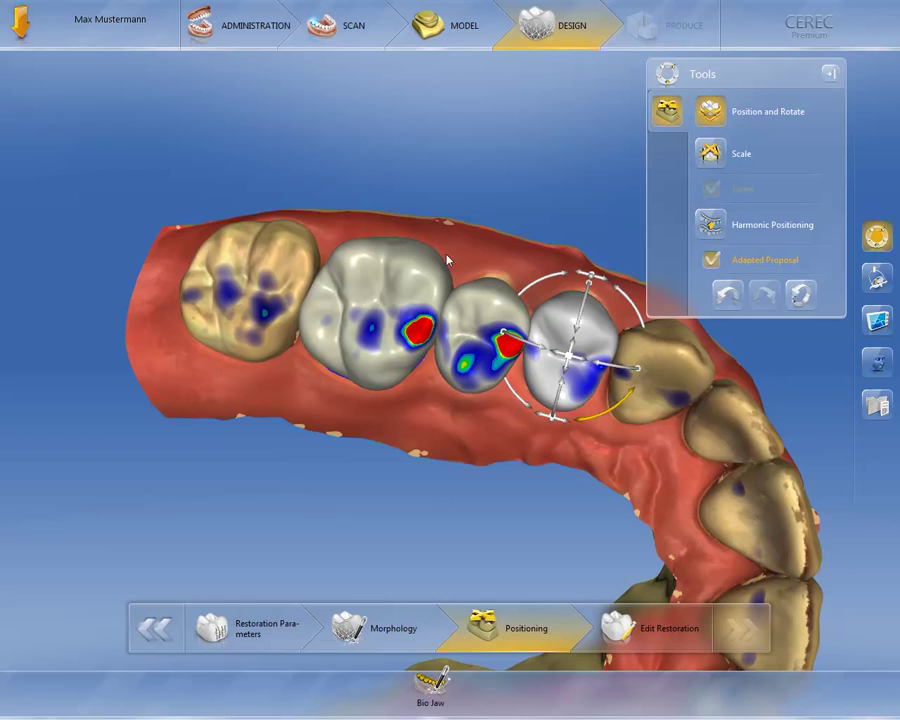
pyautogui.click(476, 330)
pyautogui.moveTo(435, 389)
pyautogui.mouseDown()
pyautogui.moveTo(438, 376)
pyautogui.moveTo(423, 383)
pyautogui.mouseUp()
pyautogui.click(418, 388)
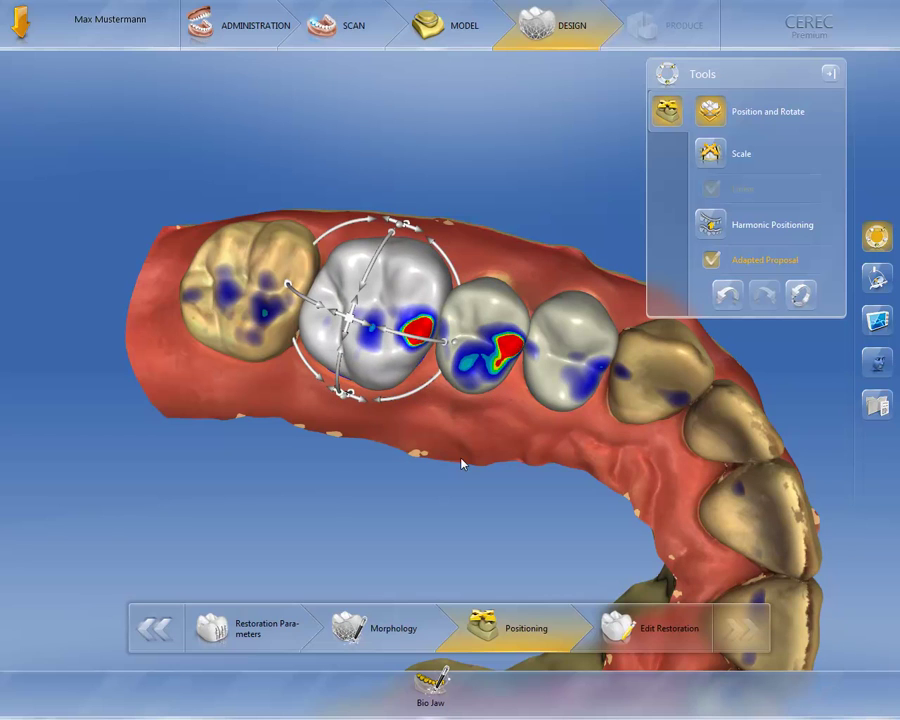
pyautogui.moveTo(462, 460); pyautogui.dragTo(486, 374, button='middle')
pyautogui.click(543, 405)
pyautogui.moveTo(649, 510); pyautogui.dragTo(577, 483, button='middle')
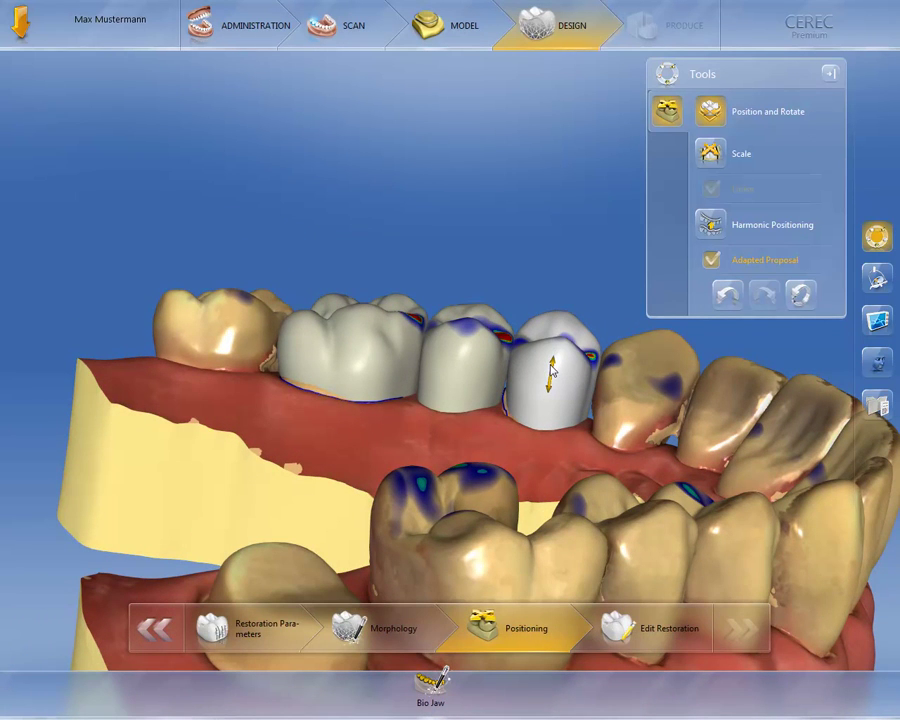
# Step: Lower the middle and left crowns slightly and shift the large left crown
pyautogui.click(457, 350)
pyautogui.moveTo(457, 350); pyautogui.dragTo(456, 360)
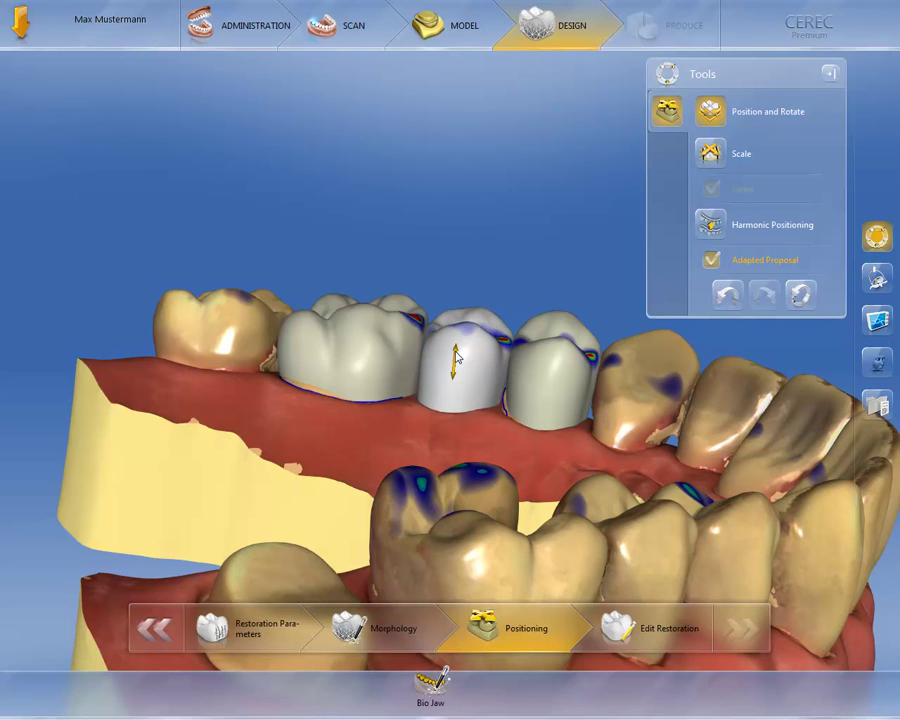
pyautogui.click(331, 353)
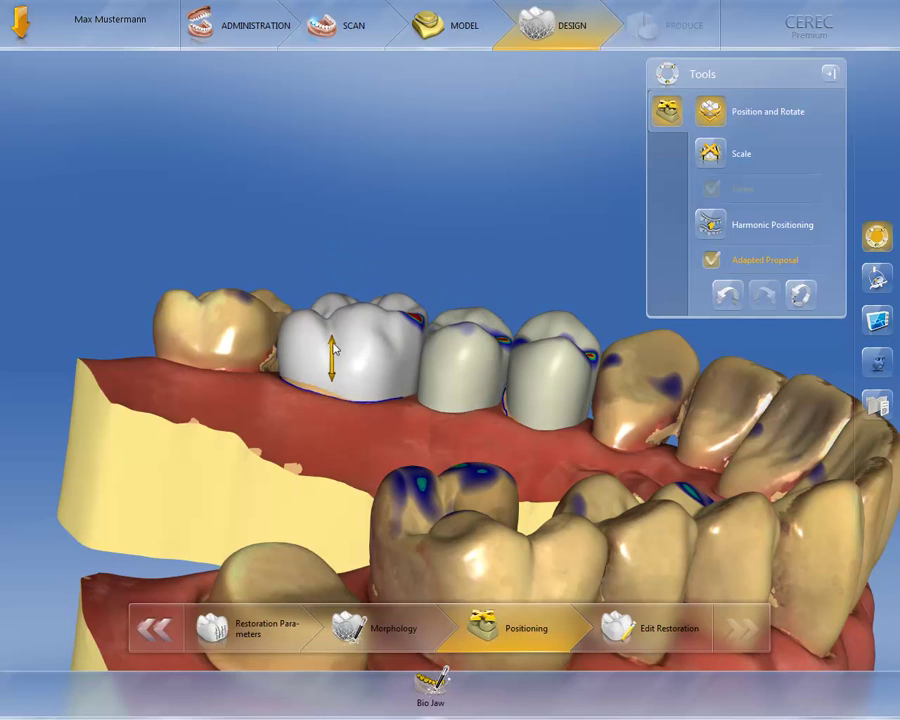
pyautogui.moveTo(335, 348); pyautogui.dragTo(337, 353)
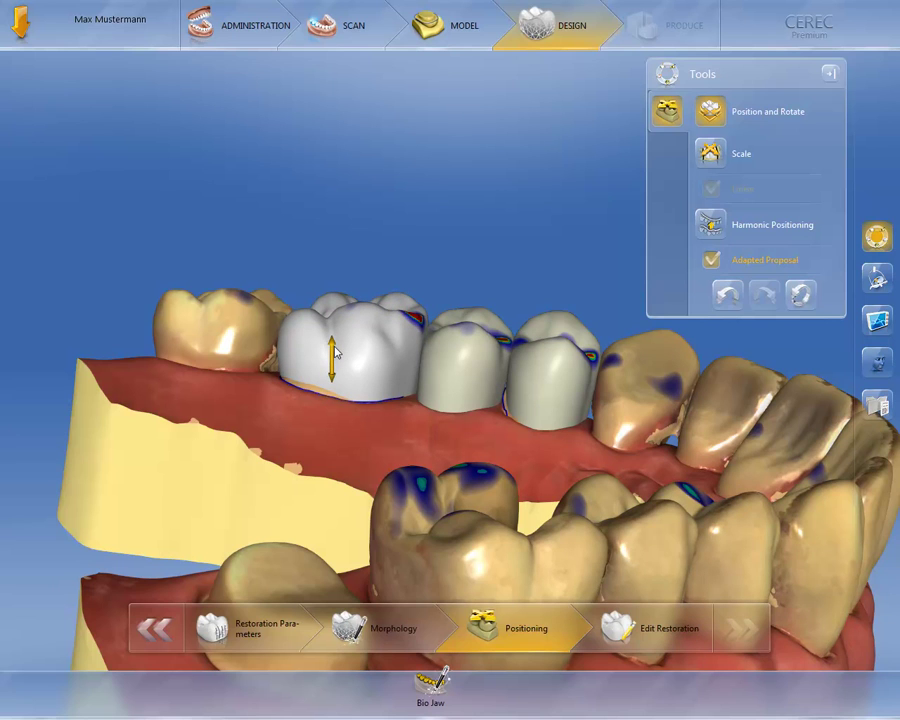
pyautogui.moveTo(377, 432); pyautogui.dragTo(309, 654)
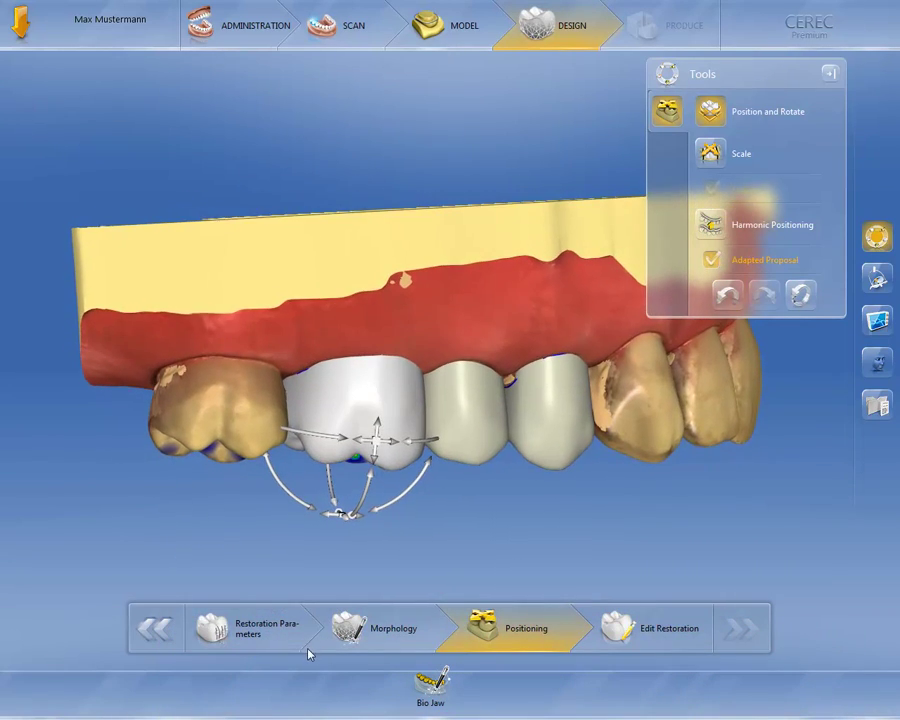
pyautogui.moveTo(376, 442)
pyautogui.mouseDown()
pyautogui.moveTo(373, 460)
pyautogui.moveTo(372, 440)
pyautogui.mouseUp()
# Step: Move the middle crown again and check the right crown from a top-down occlusal view
pyautogui.click(479, 450)
pyautogui.moveTo(479, 450); pyautogui.dragTo(478, 490)
pyautogui.click(550, 420)
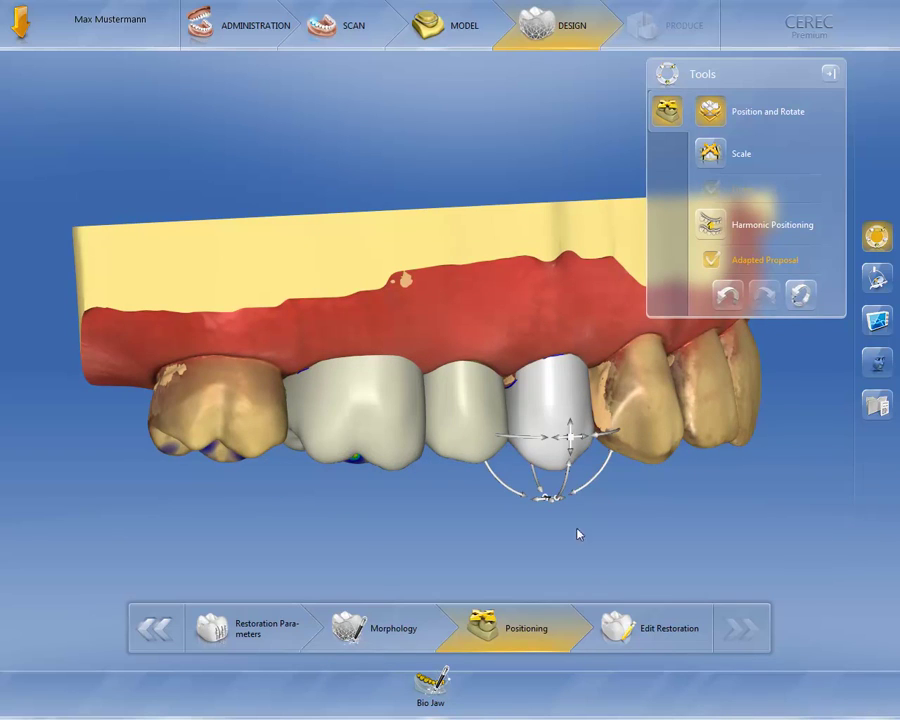
pyautogui.moveTo(578, 545)
pyautogui.mouseDown(button='middle')
pyautogui.moveTo(568, 528)
pyautogui.moveTo(579, 432)
pyautogui.moveTo(578, 548)
pyautogui.mouseUp(button='middle')
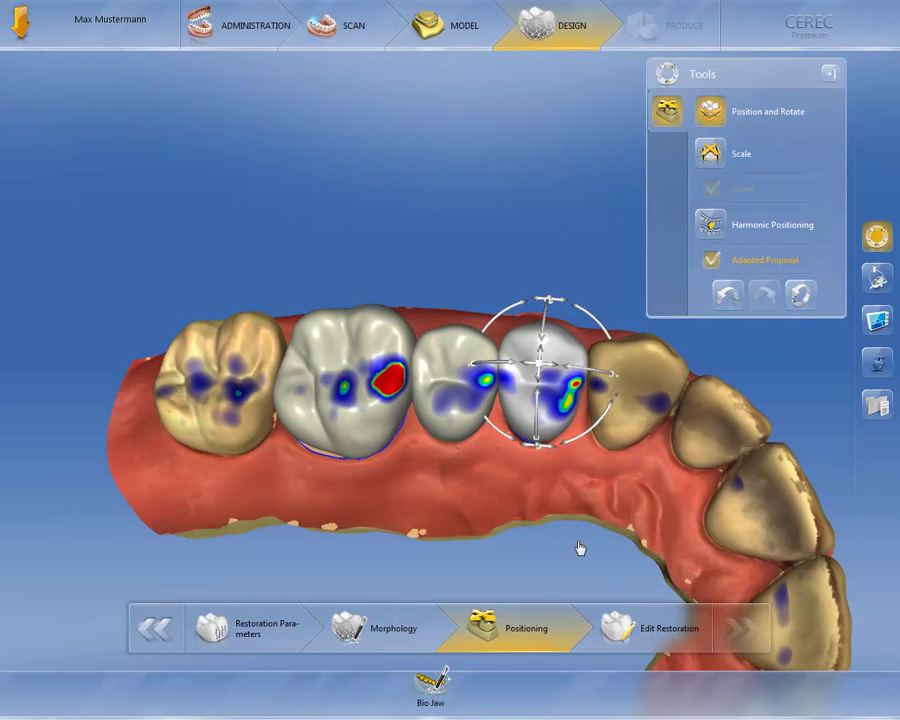